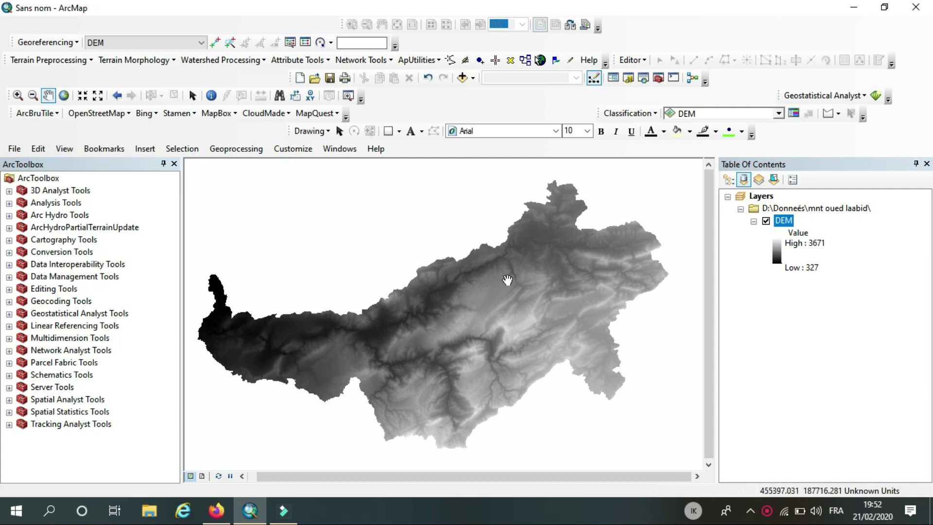
Nudge the DEM view upward and bring up the toolbar list showing Arc Hydro Tools enabled
left_click_drag(508, 278, 507, 270)
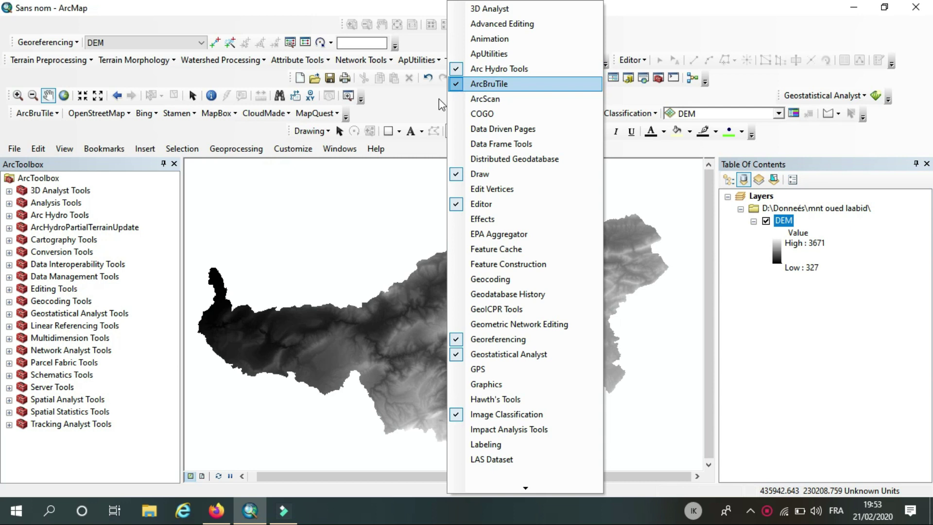
Dismiss the Toolbars menu to return to the watershed DEM map
left_click(421, 109)
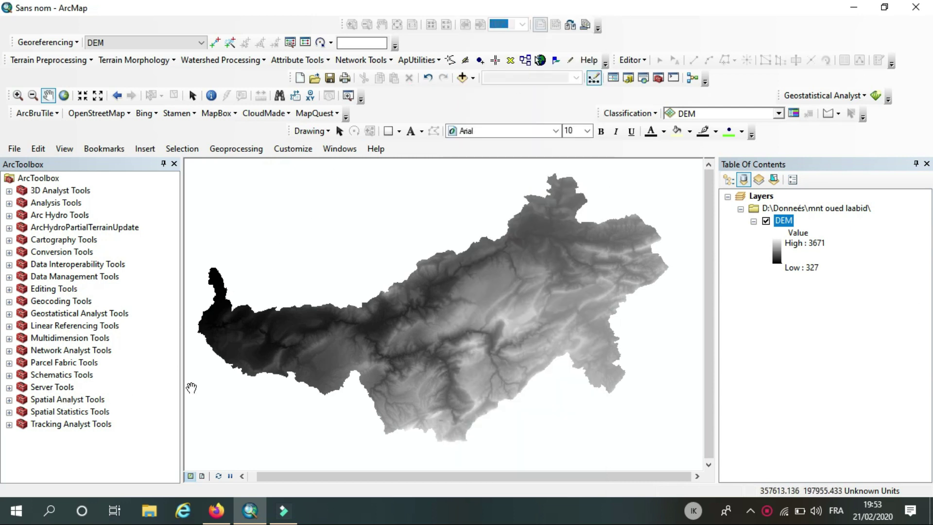
Expand Spatial Analyst Tools and its Hydrology toolset in ArcToolbox
left_click(10, 399)
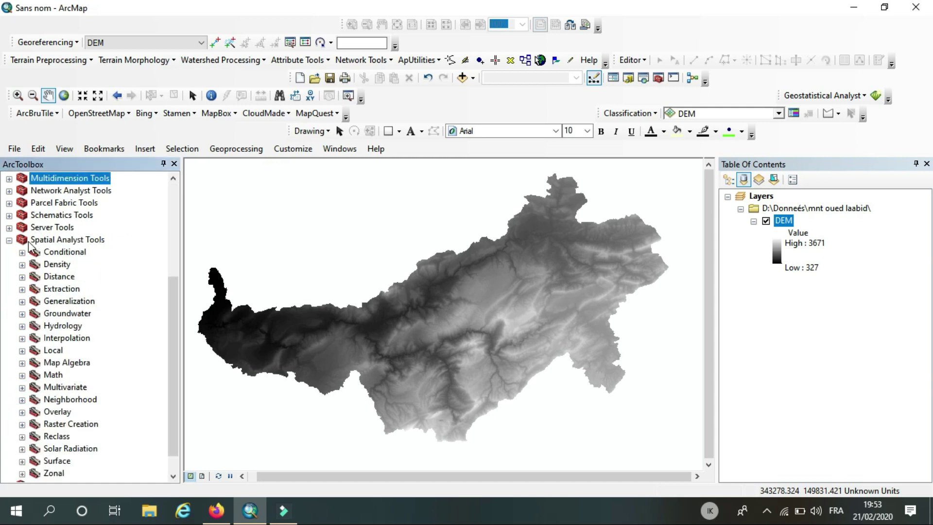
left_click_drag(175, 318, 174, 332)
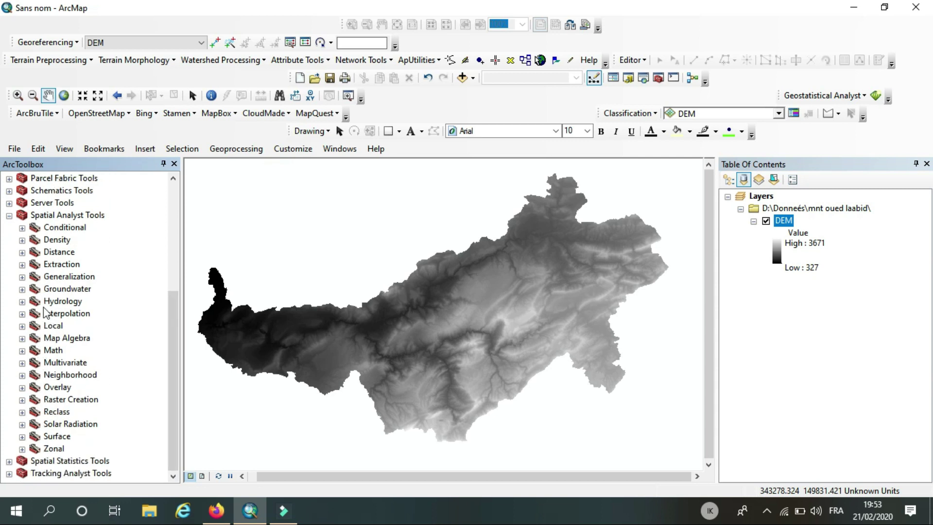
left_click(22, 301)
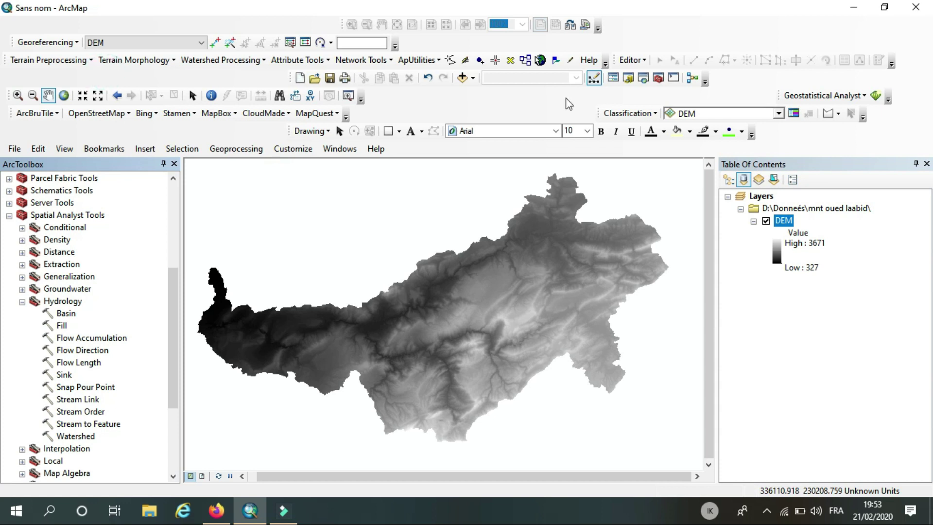
Close ArcToolbox and run Arc Hydro Fill Sinks on the DEM to create Fil
left_click(177, 165)
left_click_drag(474, 288, 392, 294)
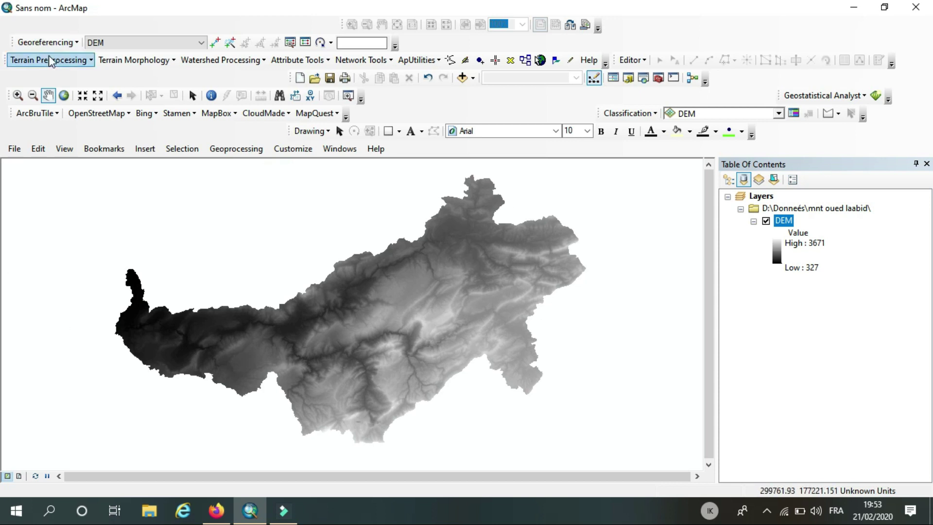
left_click(69, 61)
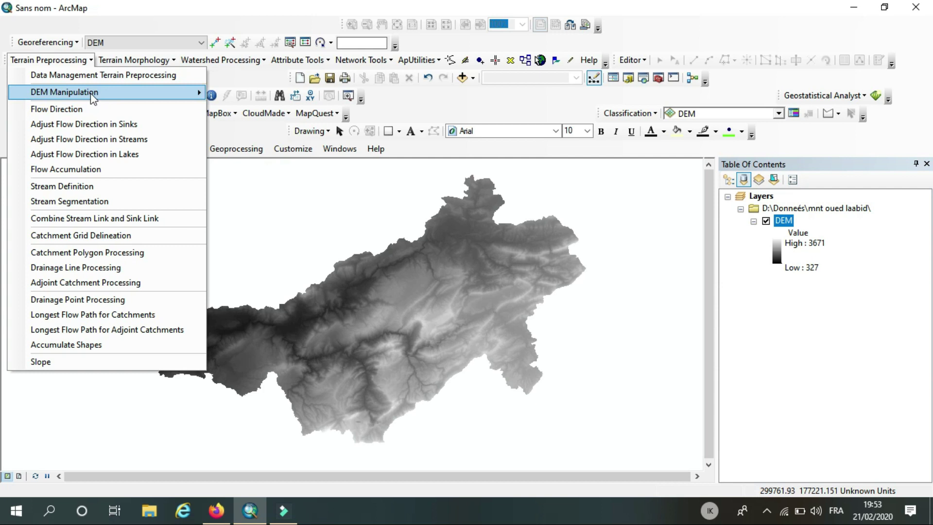
mouse_move(64, 92)
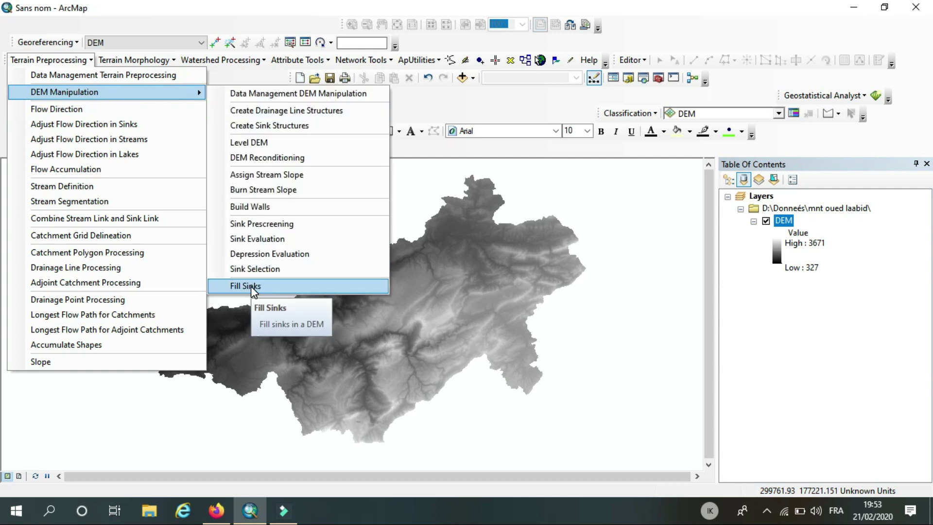
left_click(252, 286)
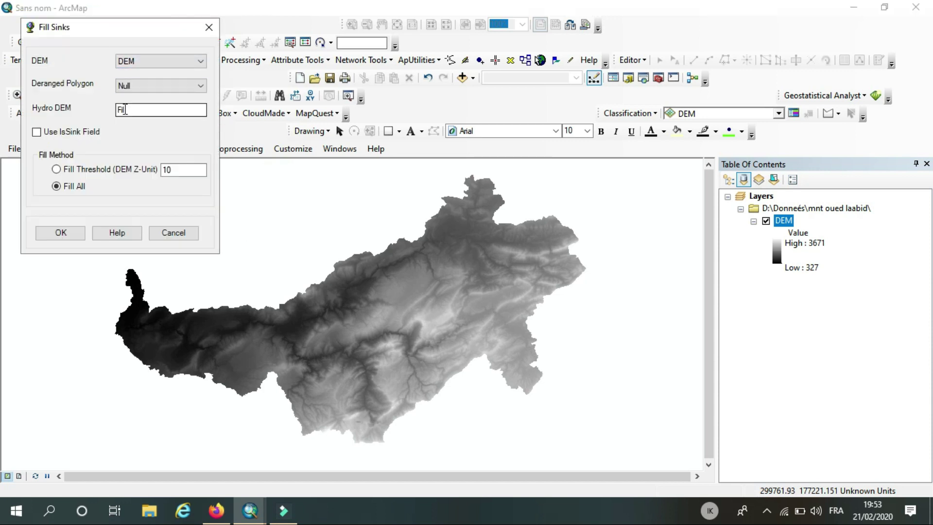
left_click(76, 232)
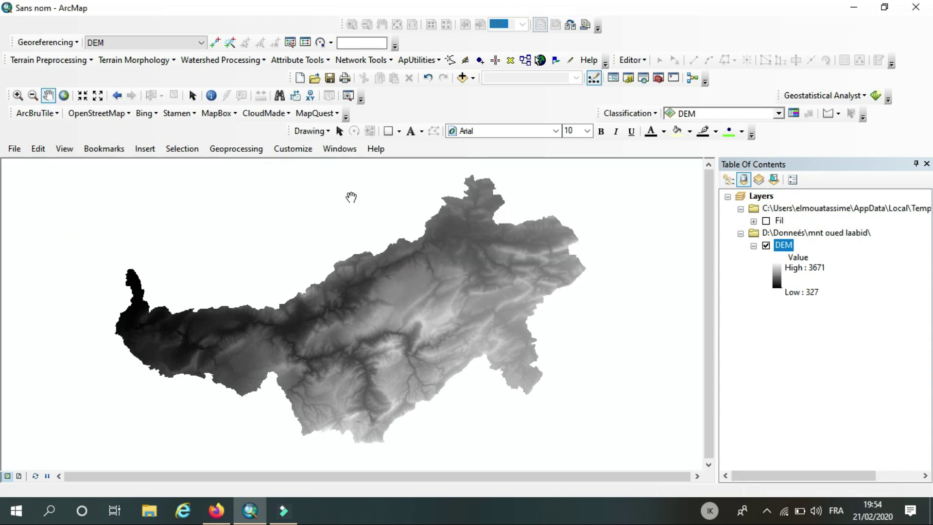
left_click(501, 277)
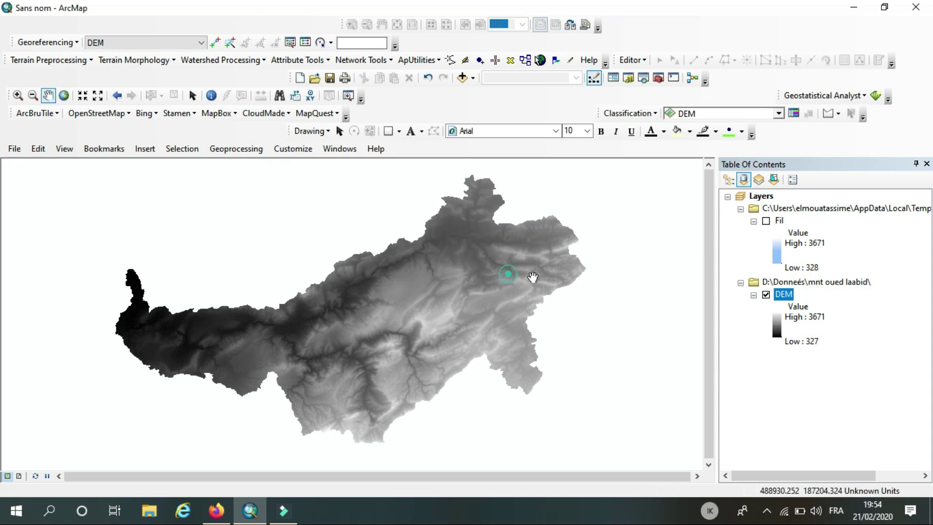
Hide the original DEM layer and display the Fil layer instead
left_click(766, 295)
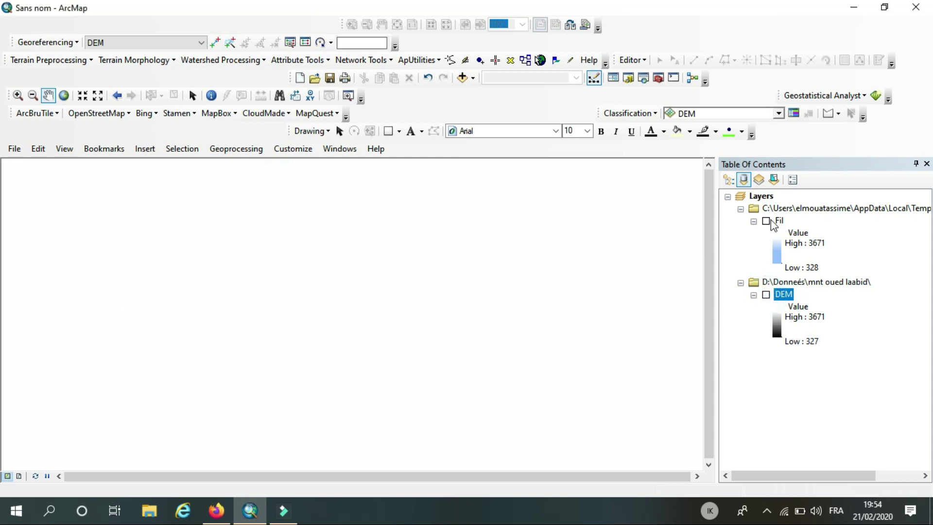
left_click(765, 221)
left_click_drag(433, 334, 424, 327)
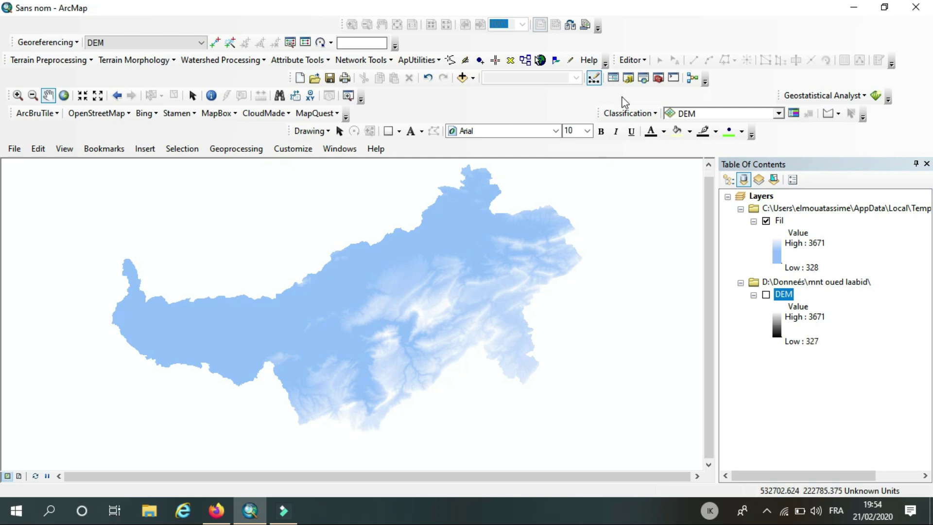
Run Flow Direction on Fil to create Fdr, then show Fdr and hide Fil
left_click(49, 61)
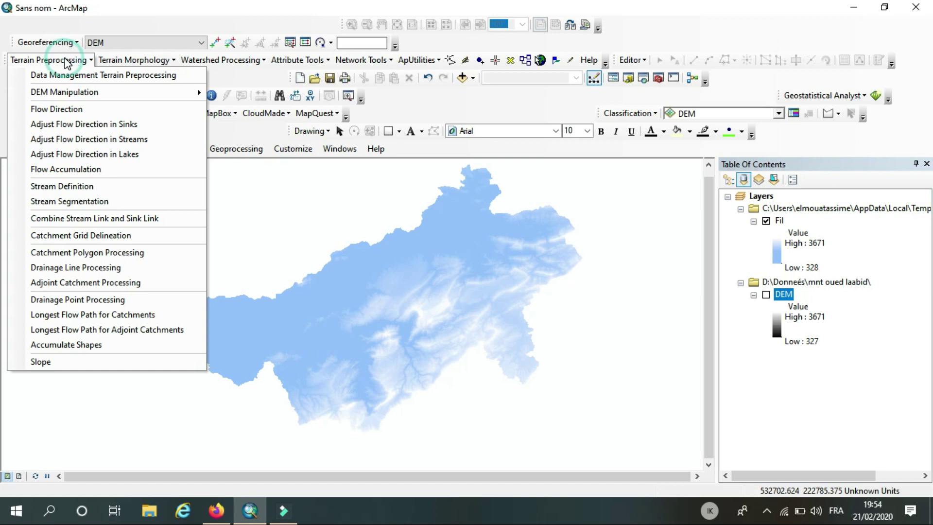
left_click(56, 110)
left_click(81, 139)
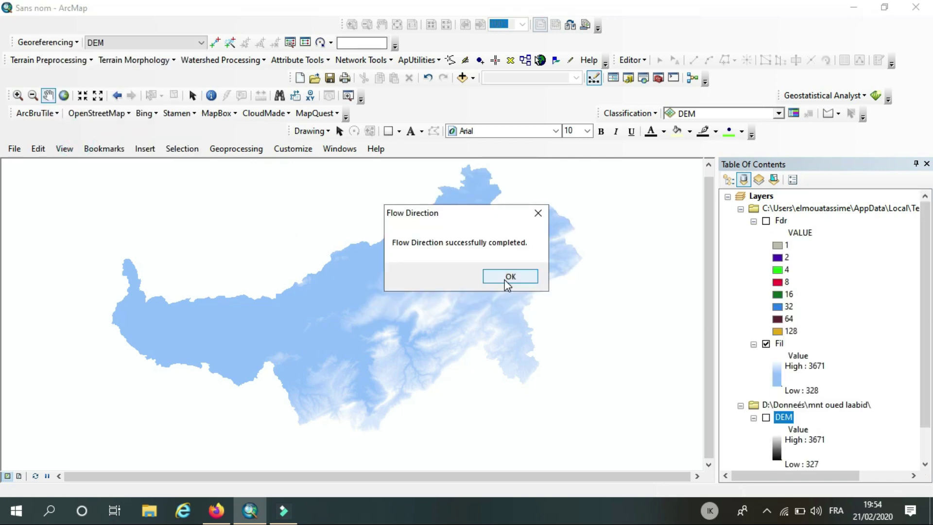
left_click(510, 276)
left_click(766, 221)
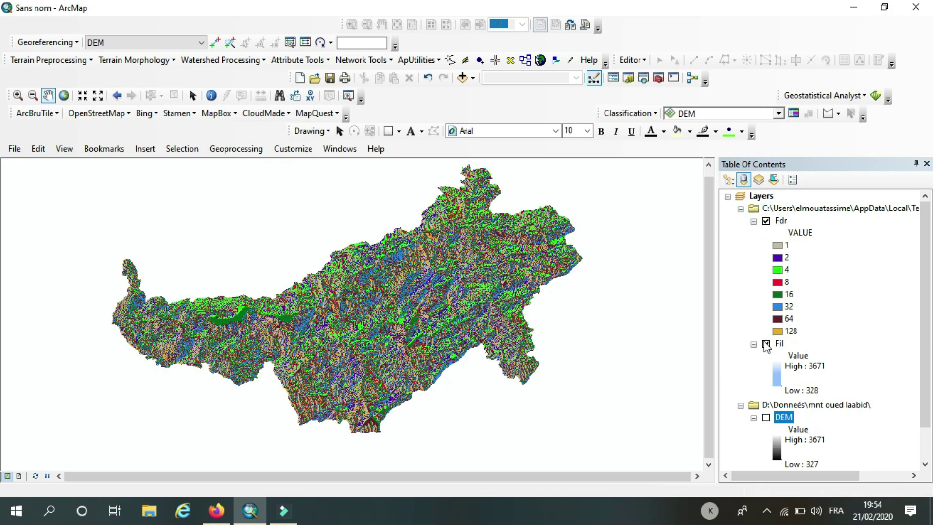
left_click(766, 343)
Run Flow Accumulation on Fdr to create Fac, then show Fac and hide Fdr
left_click(48, 60)
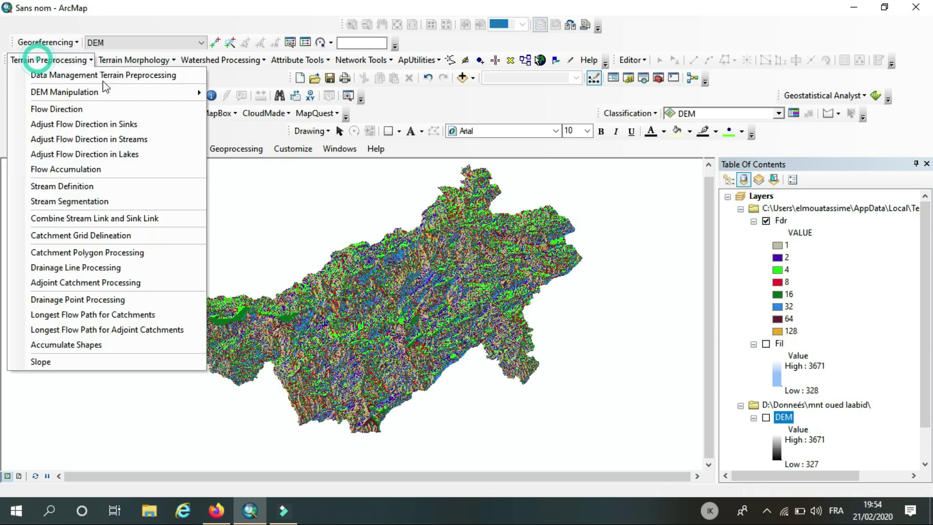
left_click(75, 169)
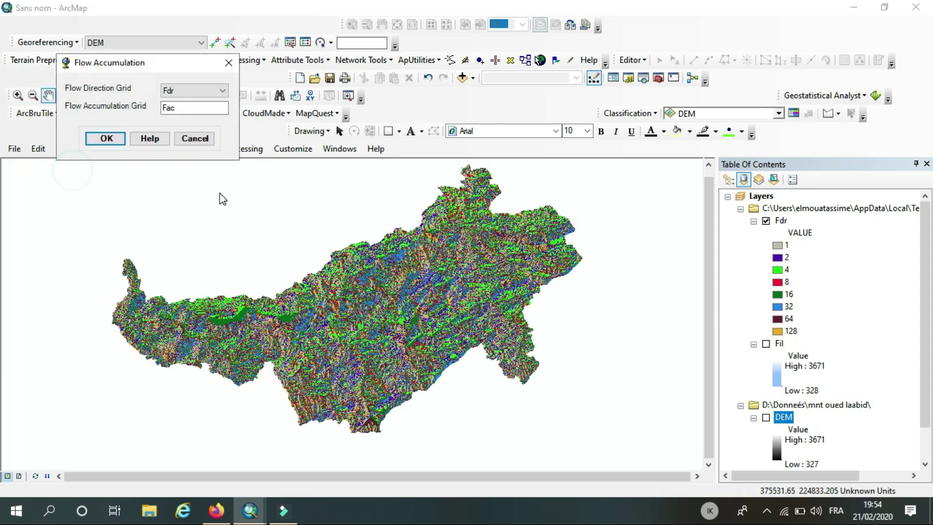
left_click(116, 140)
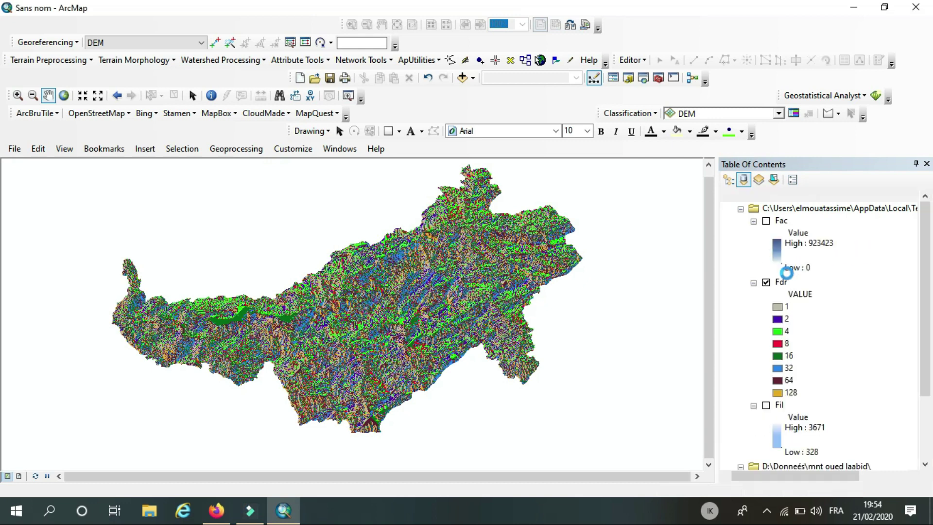
left_click(533, 279)
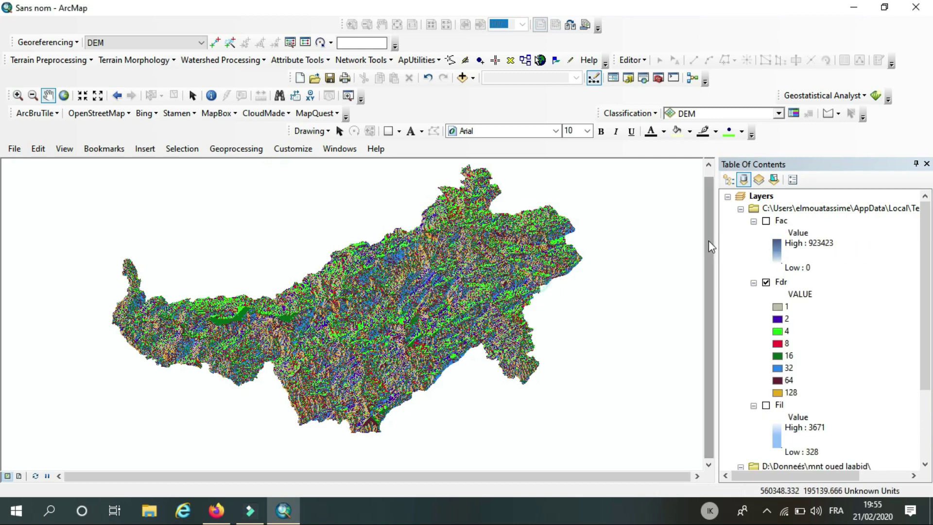
left_click(767, 221)
left_click(767, 283)
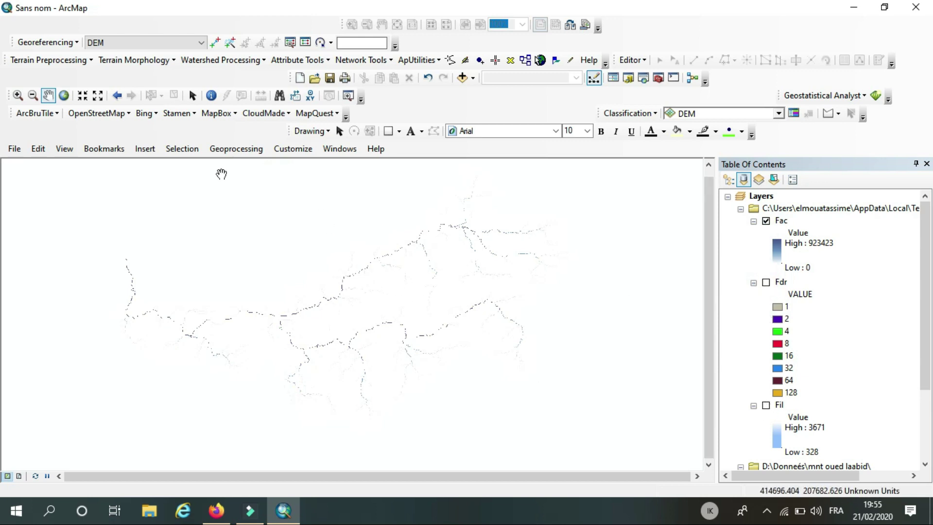
left_click(51, 60)
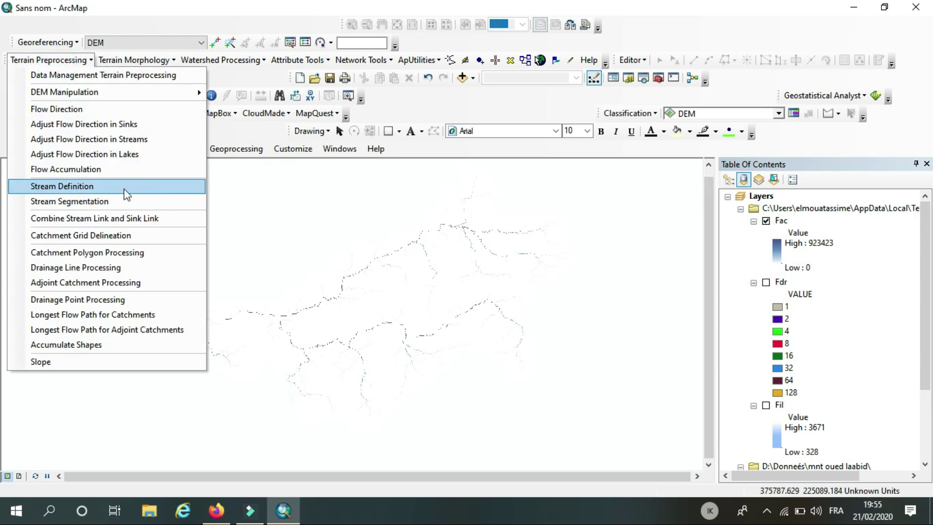
Run Stream Definition on Fac with a 9234-cell threshold, outputting Str
left_click(66, 187)
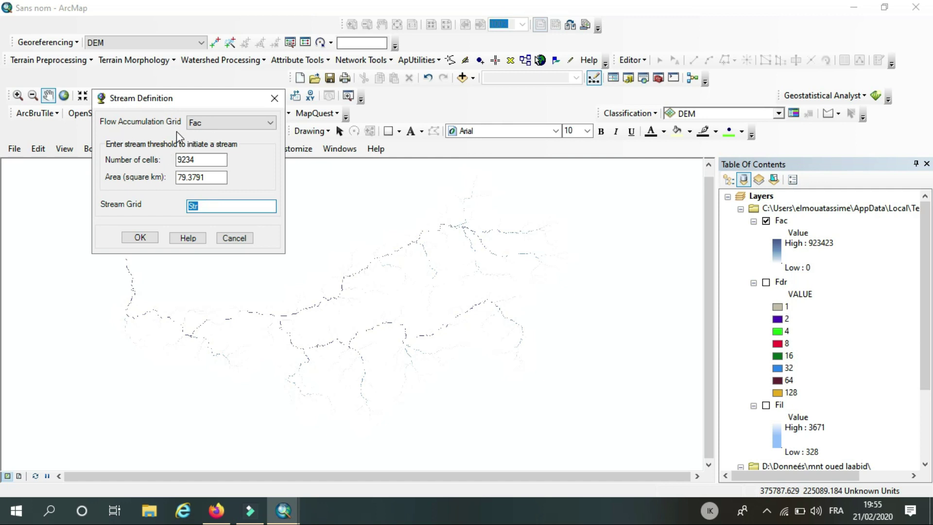
left_click(140, 239)
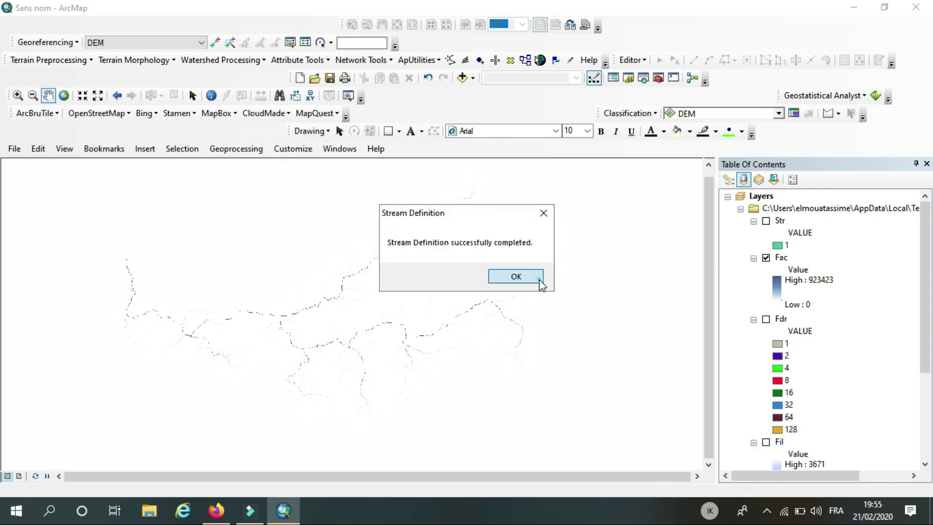
left_click(536, 278)
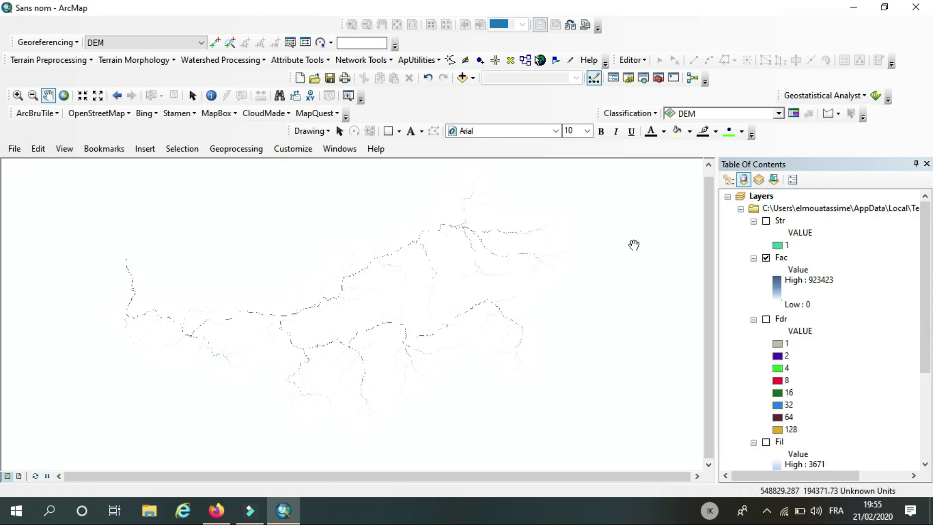
Run Stream Segmentation with Fdr and Str as inputs, outputting StrLnk
left_click(29, 63)
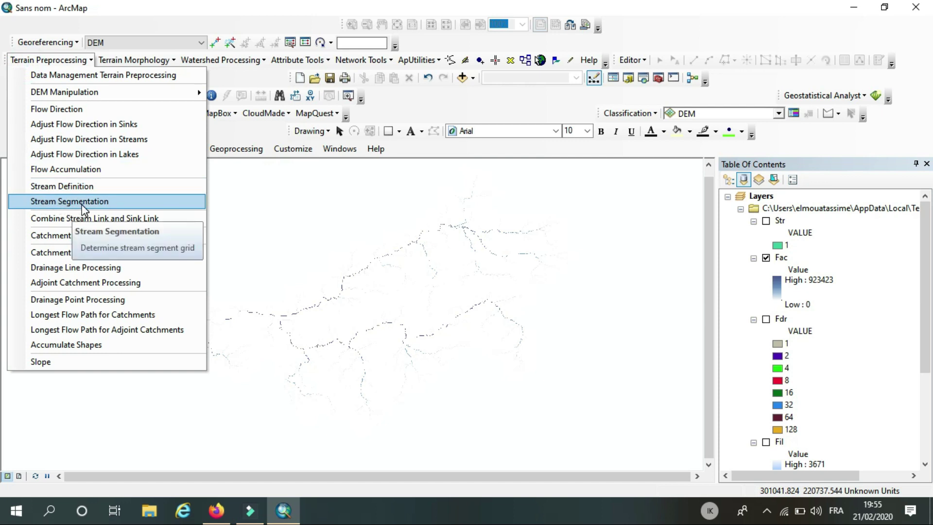
left_click(82, 204)
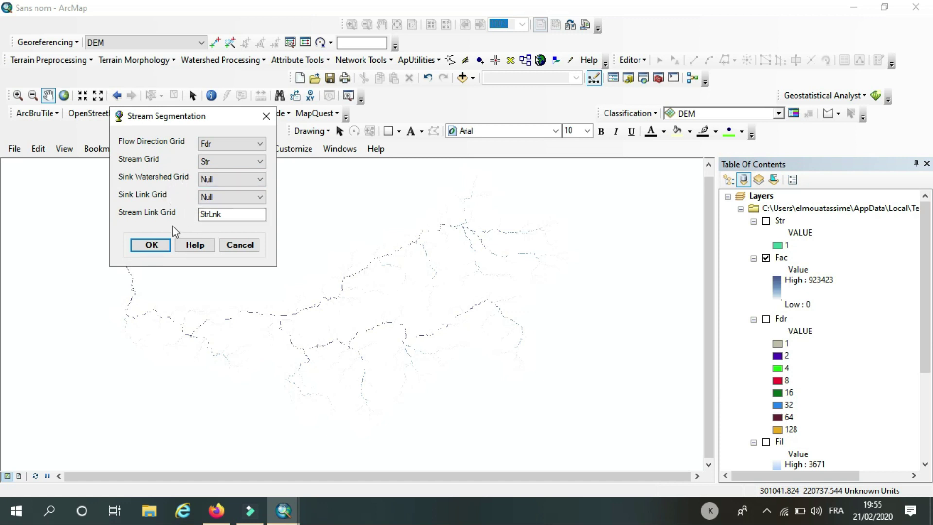
left_click(150, 244)
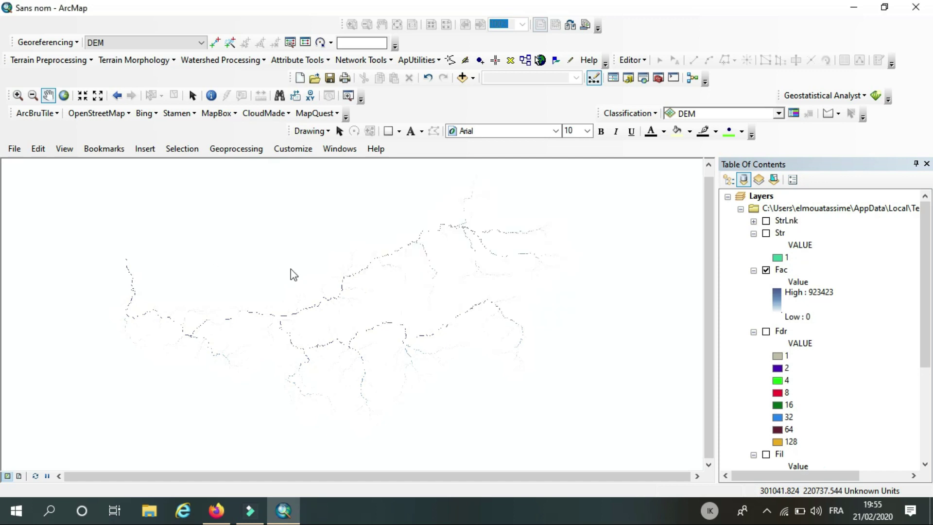
Show the StrLnk layer on the map and hide the Fac layer
left_click(531, 287)
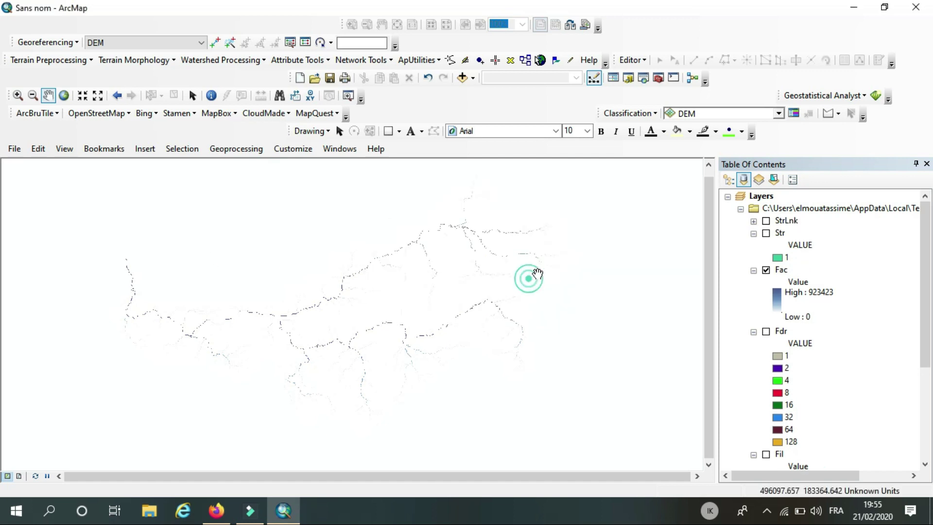
left_click(766, 221)
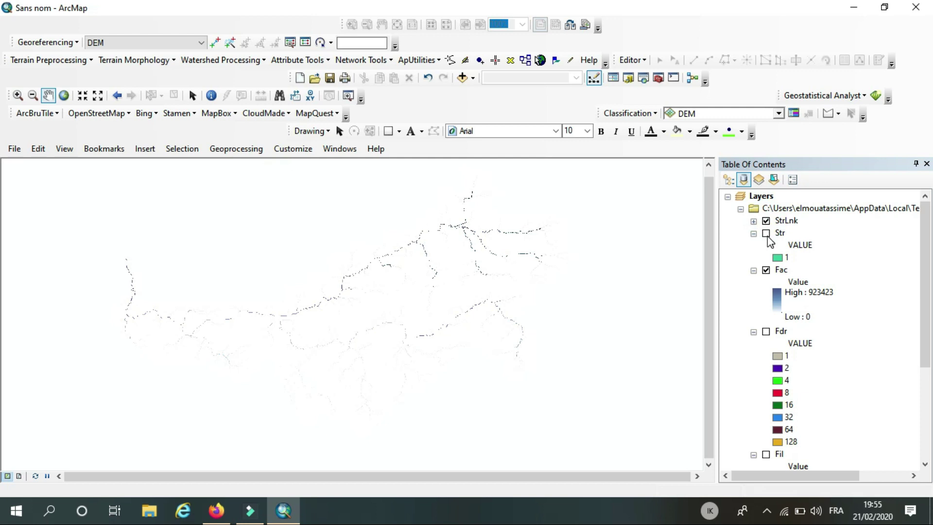
left_click(766, 233)
left_click(766, 233)
Collapse the Fac, Fdr and Str legends in the Table of Contents
left_click(765, 270)
left_click(754, 270)
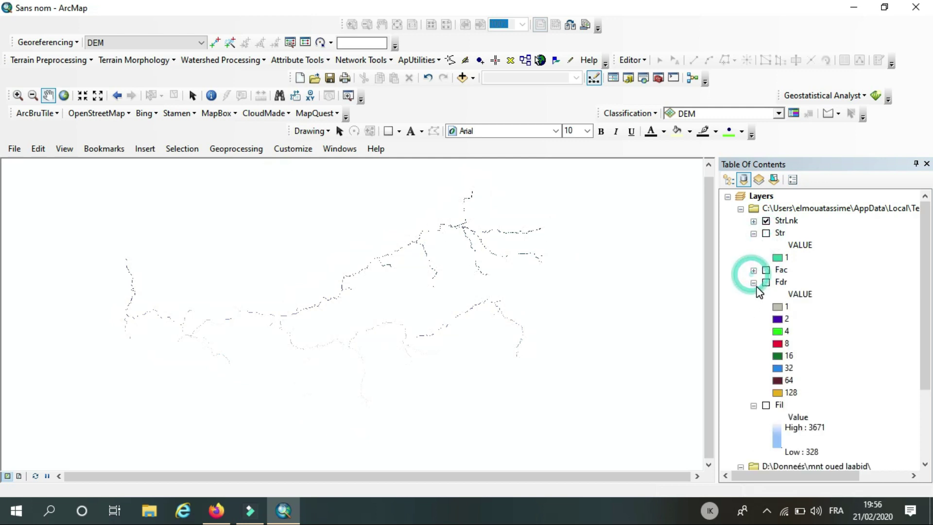
left_click(754, 282)
left_click(754, 233)
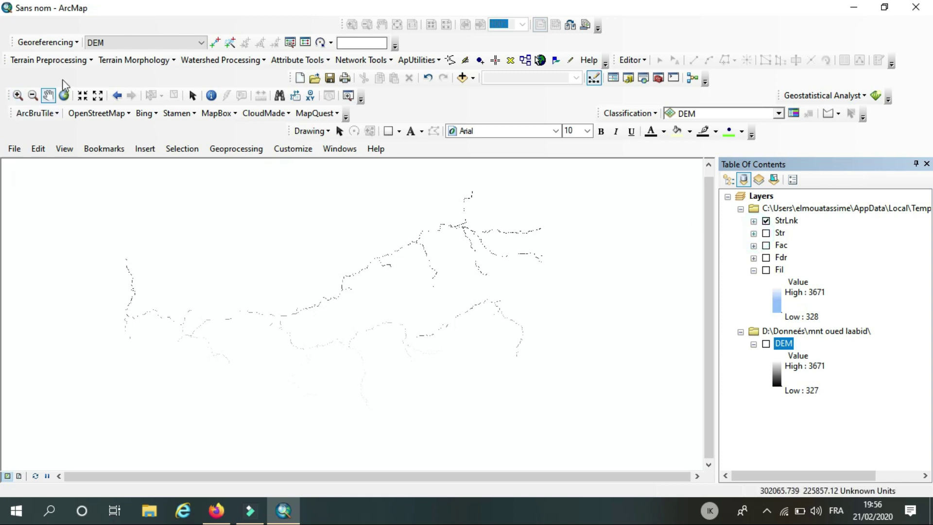
left_click(43, 61)
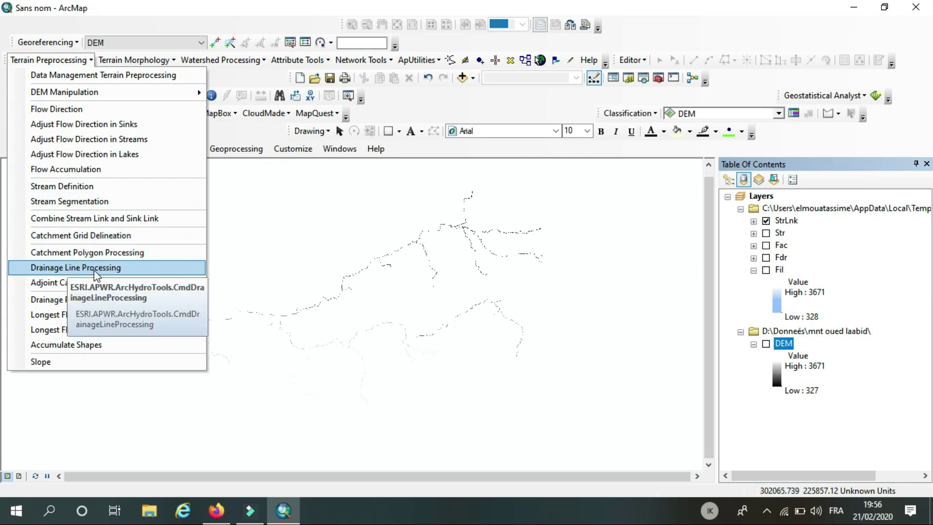
left_click(64, 268)
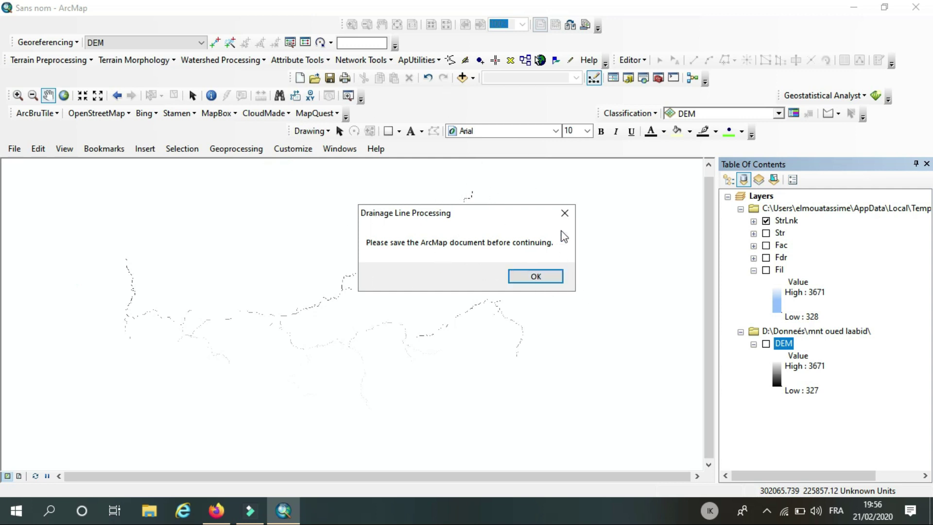
left_click(537, 277)
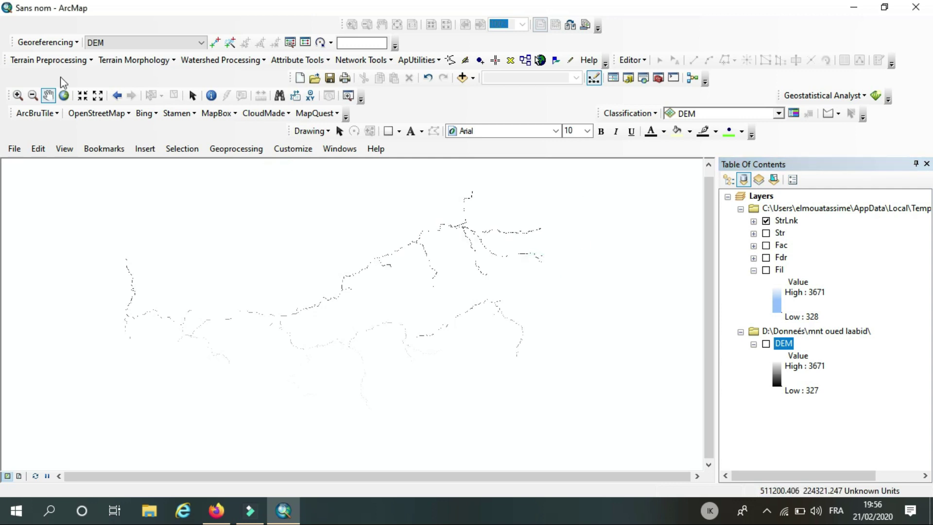
left_click(462, 78)
left_click(624, 146)
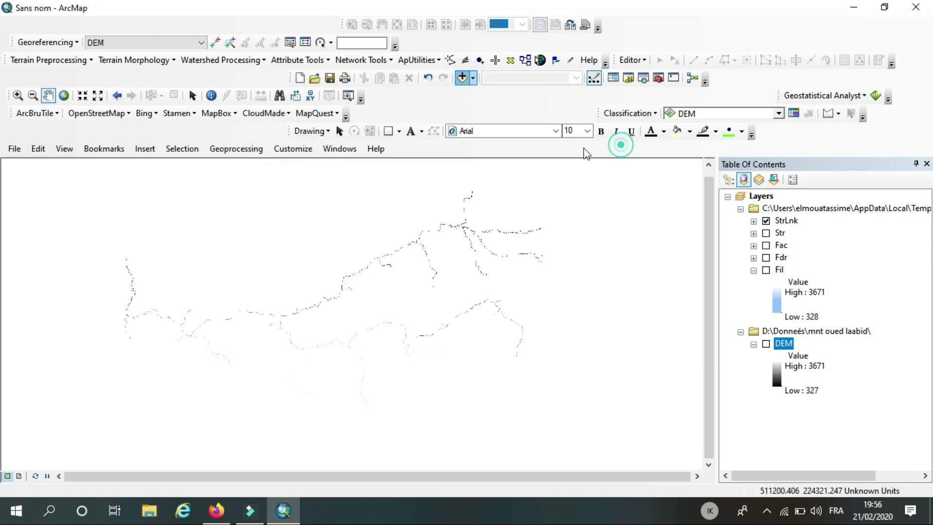
Save the document as STREAM.mxd on the Bureau desktop, overwriting the existing file
left_click(14, 148)
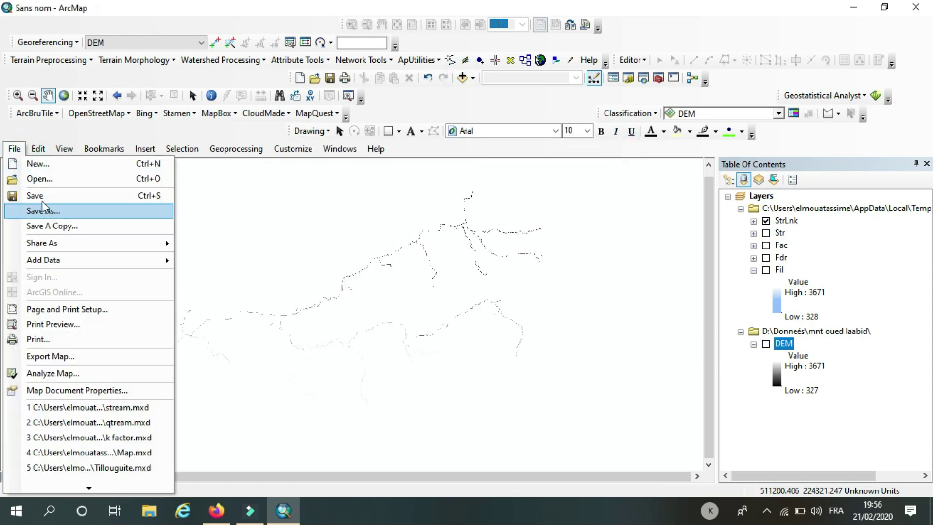
left_click(42, 197)
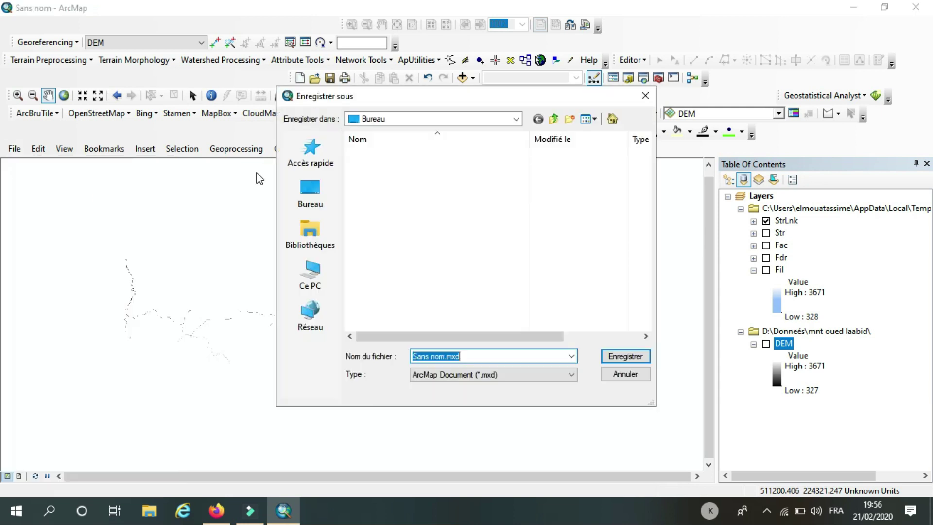
left_click(442, 356)
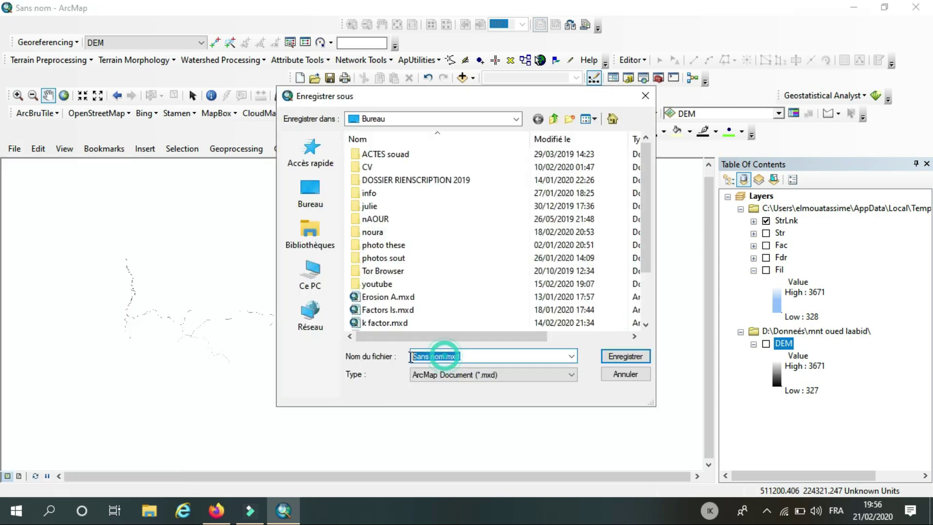
left_click(446, 357)
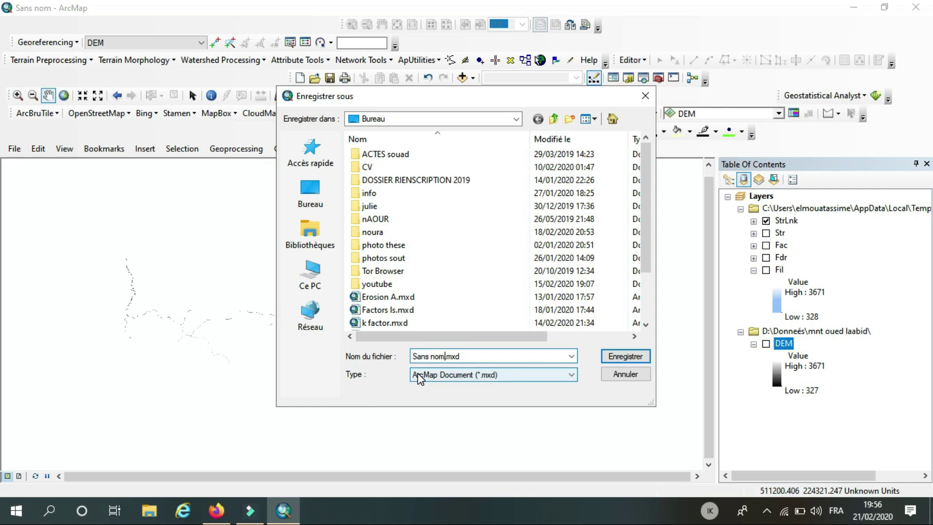
key("BackSpace")
key("BackSpace")
key("BackSpace")
type("S")
left_click(626, 357)
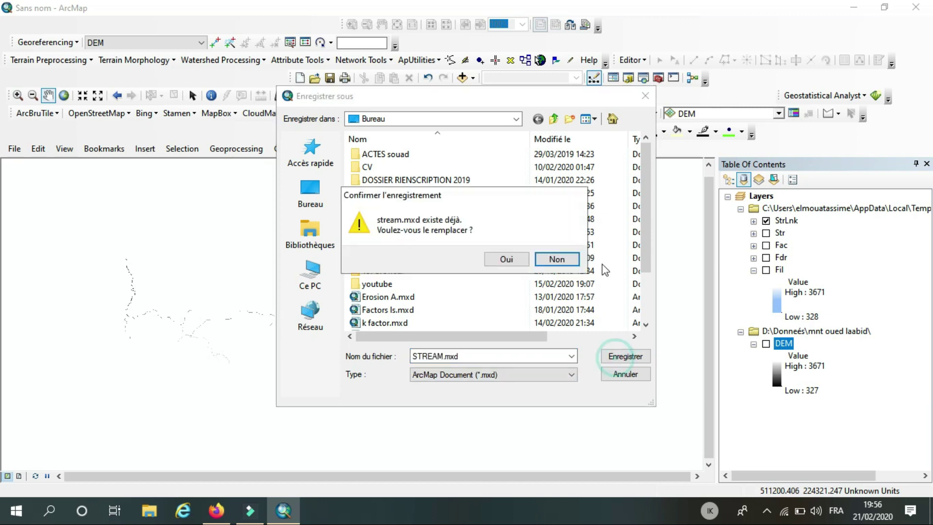
left_click(501, 260)
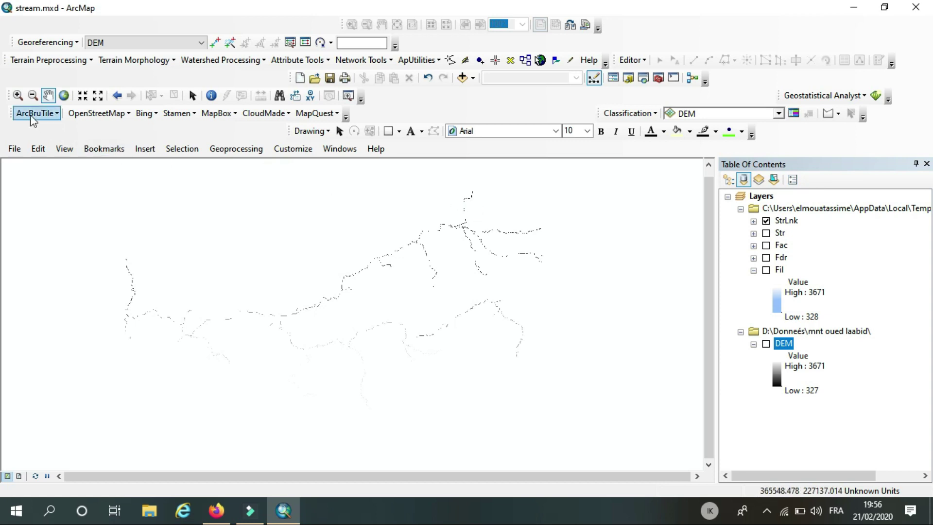
Run Drainage Line Processing on StrLnk and Fdr to create the DrainageLine layer
left_click(50, 60)
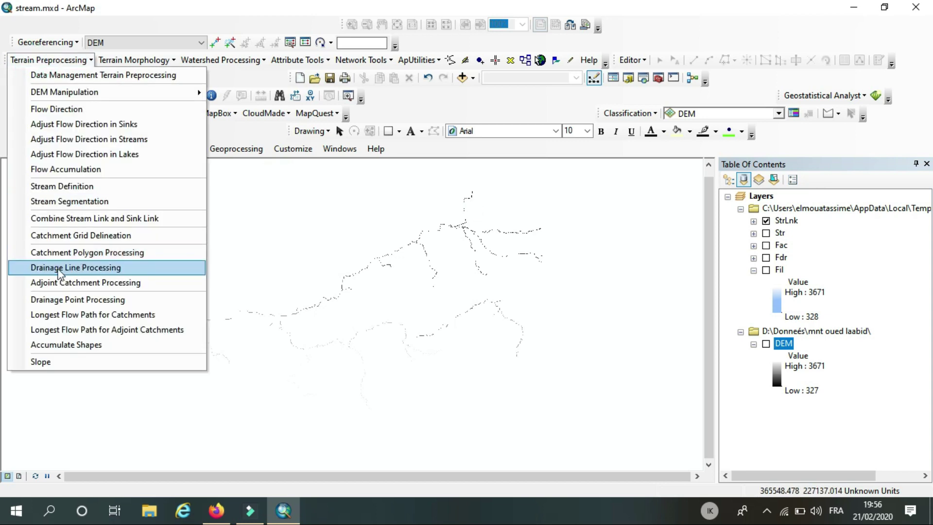
left_click(88, 270)
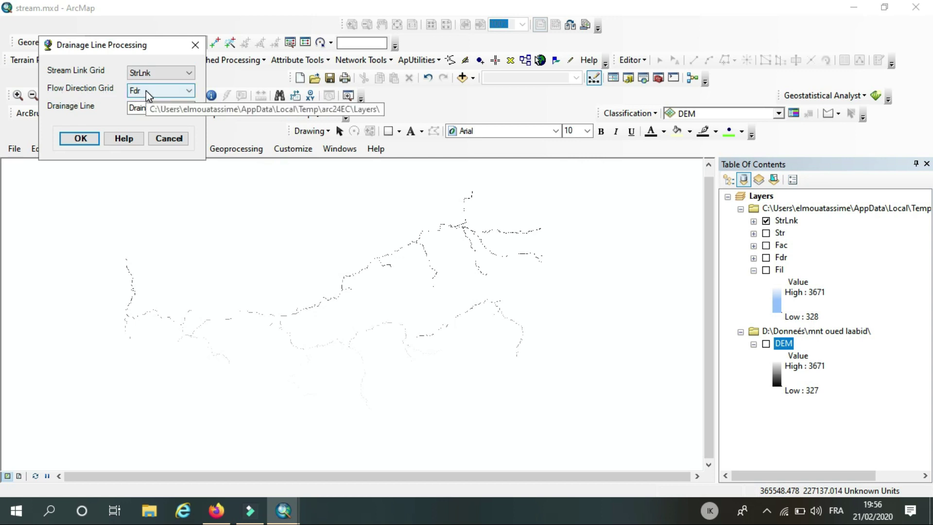
left_click(78, 140)
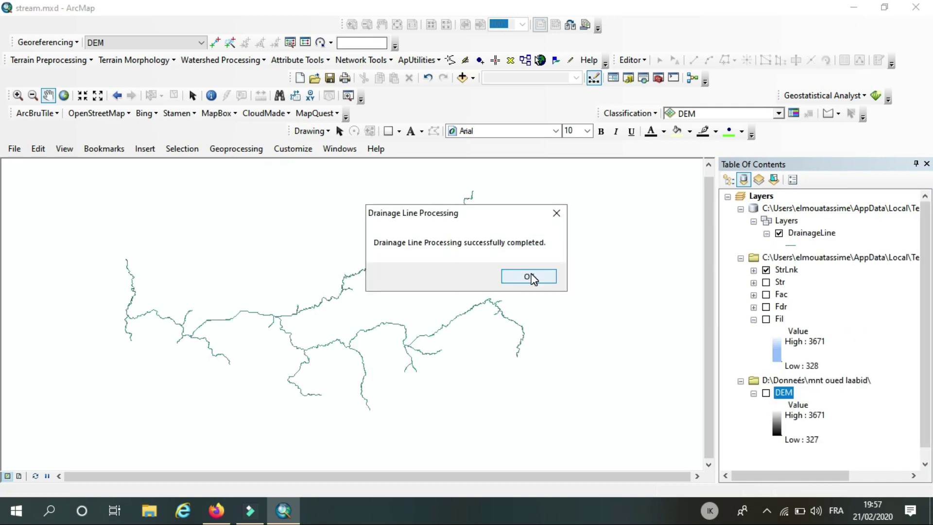
Dismiss the completion message and turn on the DEM layer beneath the drainage lines
left_click(531, 278)
mouse_move(398, 292)
left_mouse_down()
mouse_move(428, 284)
mouse_move(421, 282)
left_mouse_up()
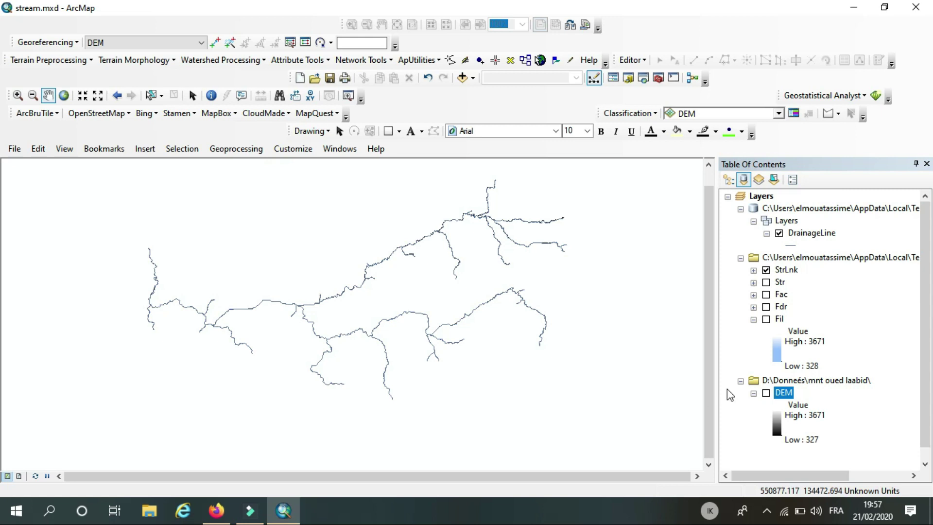
left_click(765, 393)
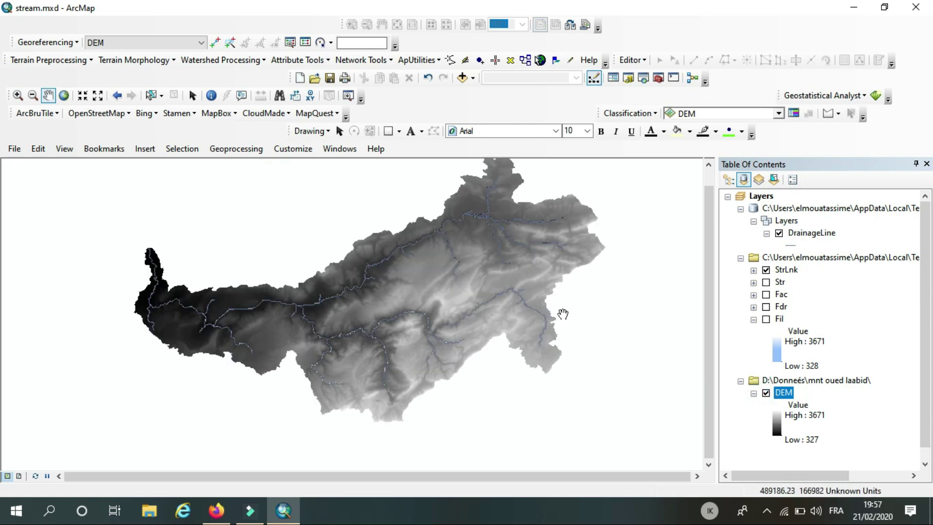
left_click_drag(537, 219, 507, 236)
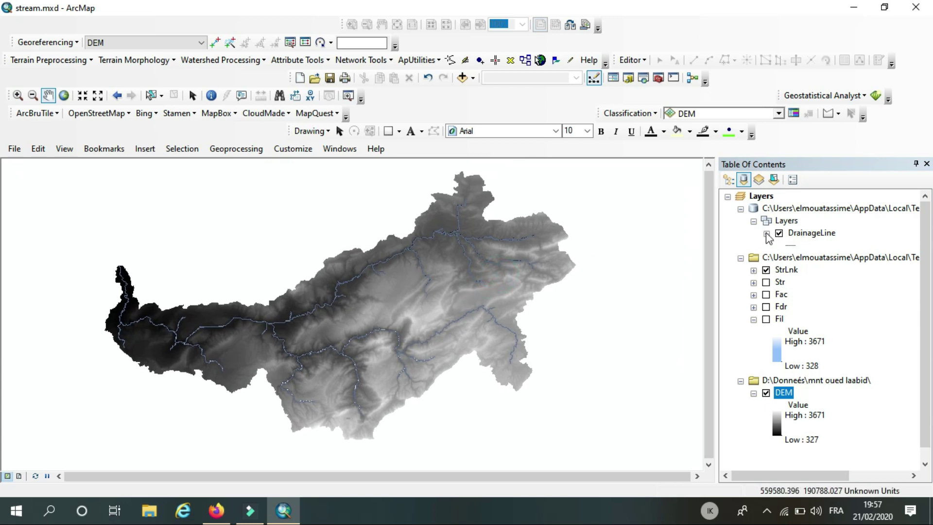
left_click_drag(375, 311, 352, 305)
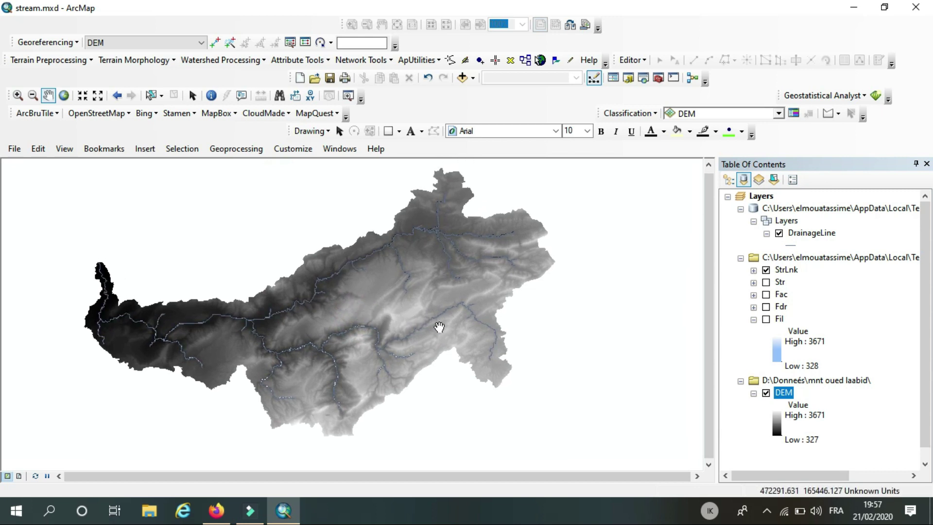